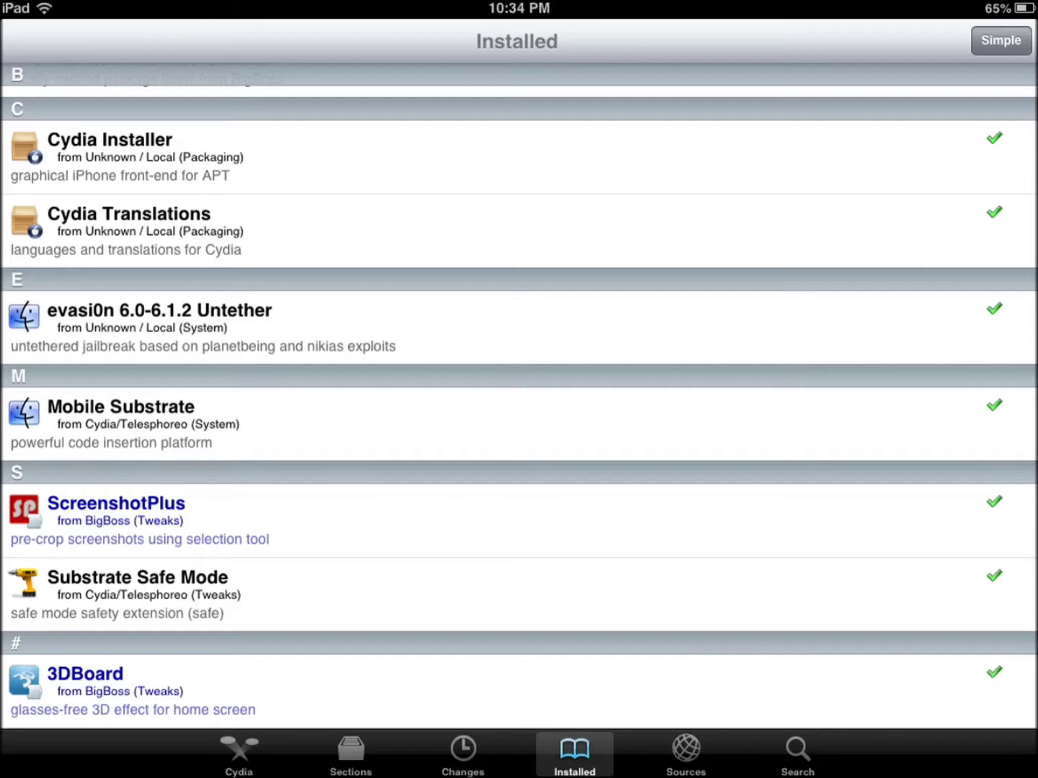
# View the 3DBoard package details, then return to the home screen
pyautogui.click(519, 691)
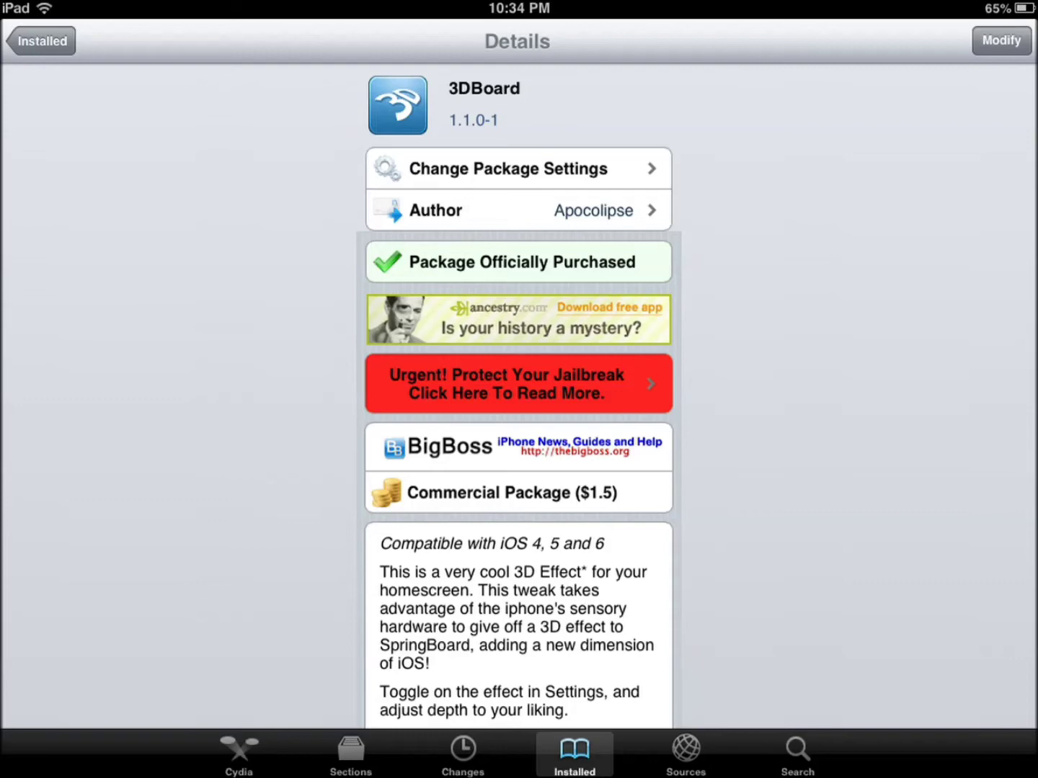
pyautogui.press('Home')
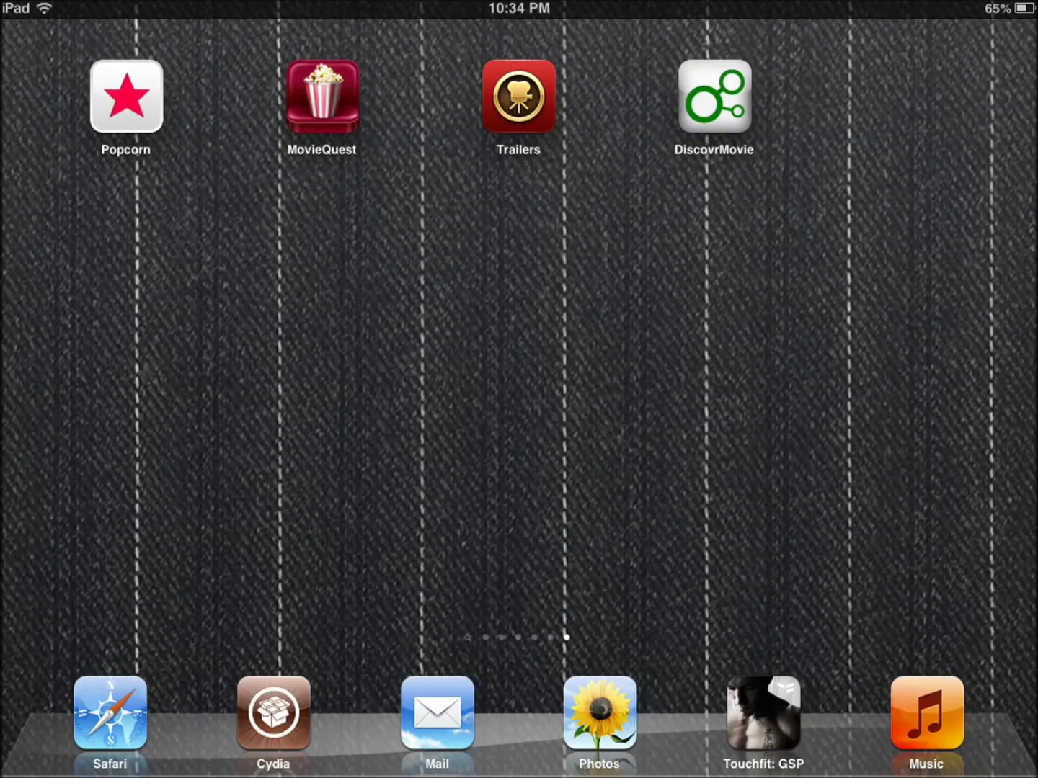
# Show and dismiss the recent apps bar from the home screen
pyautogui.press('Home')
pyautogui.press('Home')
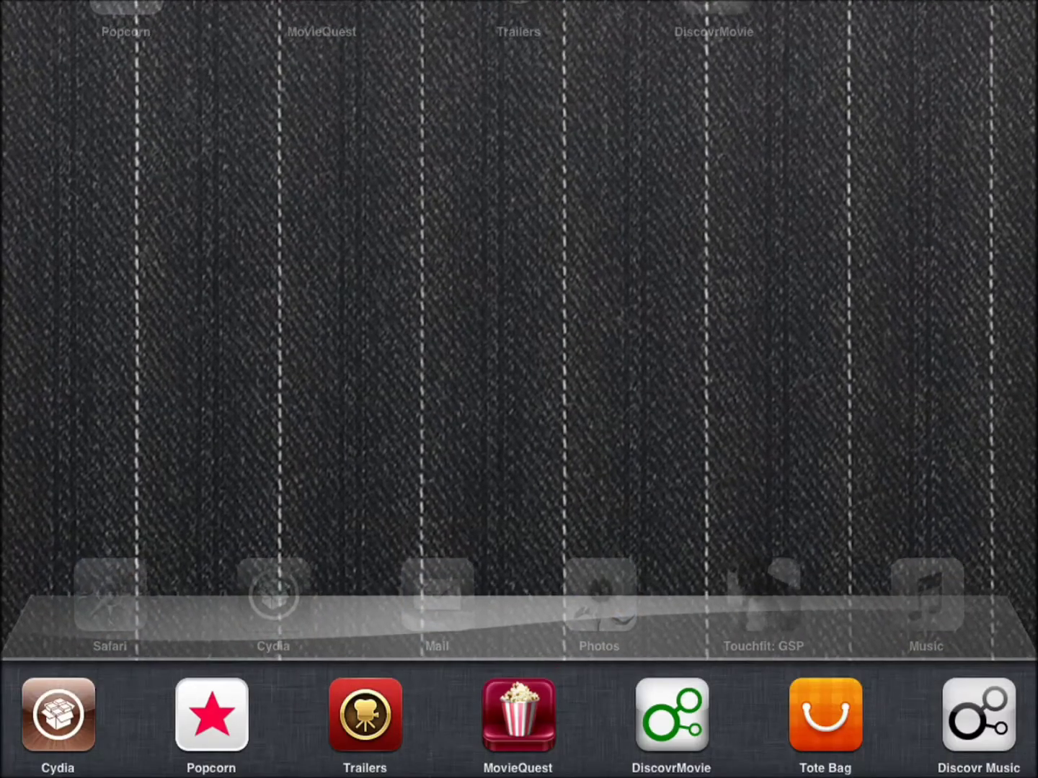
pyautogui.press('Home')
pyautogui.press('Home')
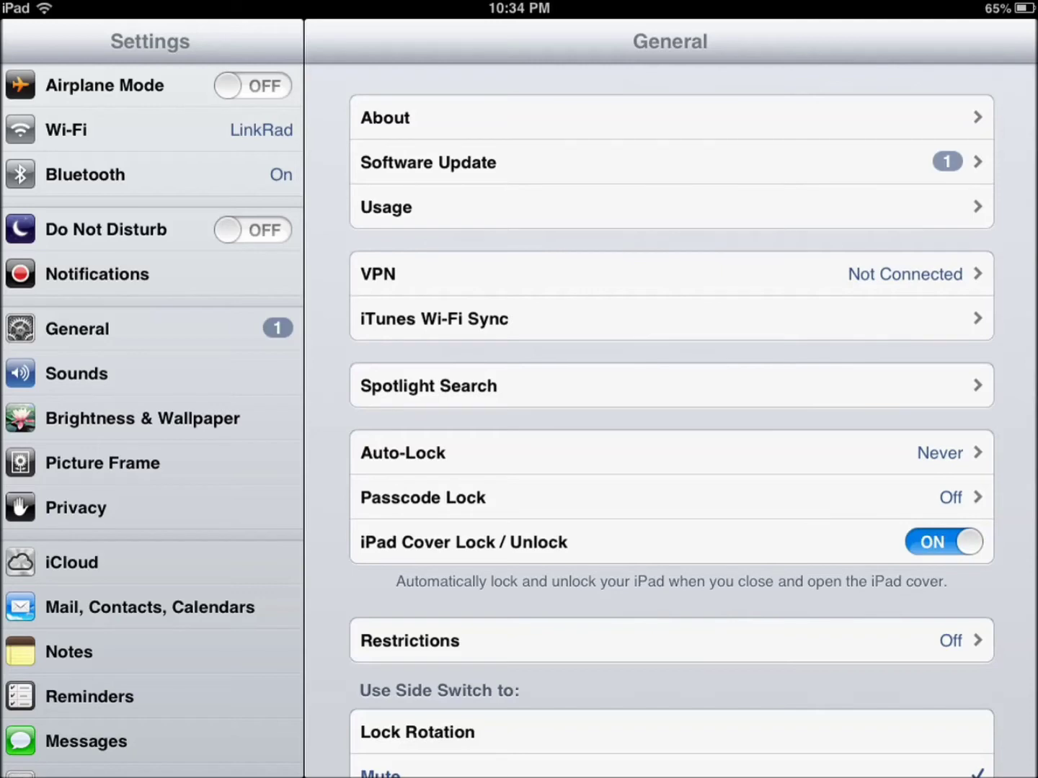
# Set the built-in orange wood-rings image as the home screen wallpaper and view it
pyautogui.click(142, 418)
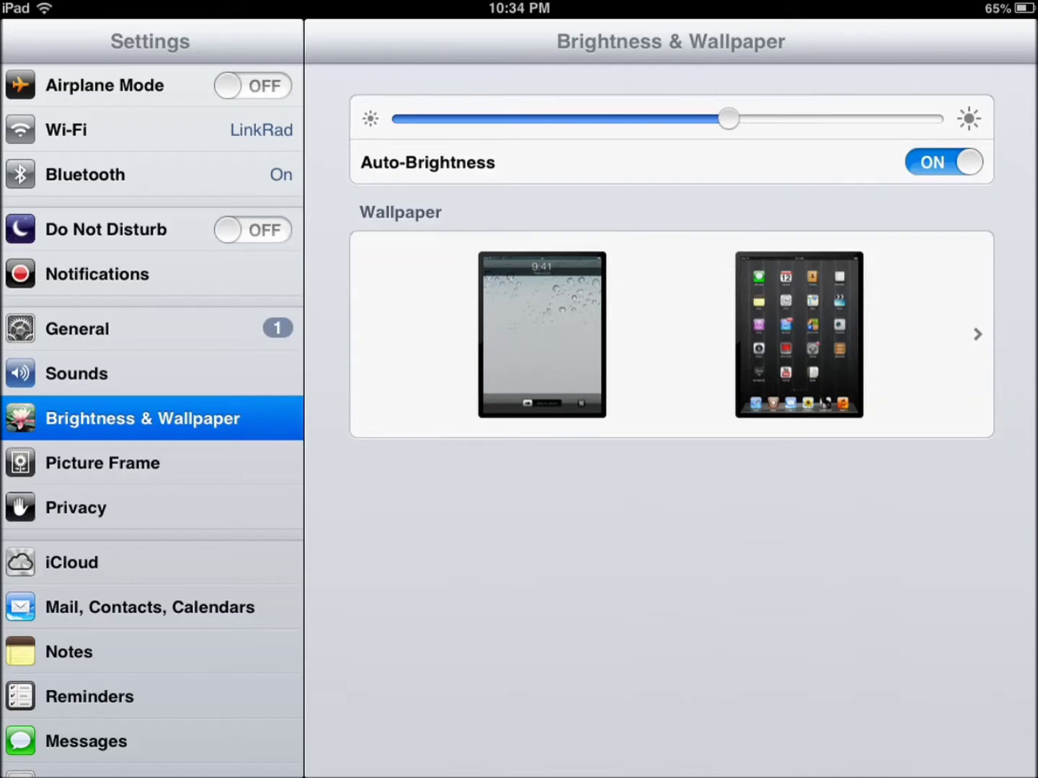
pyautogui.click(671, 333)
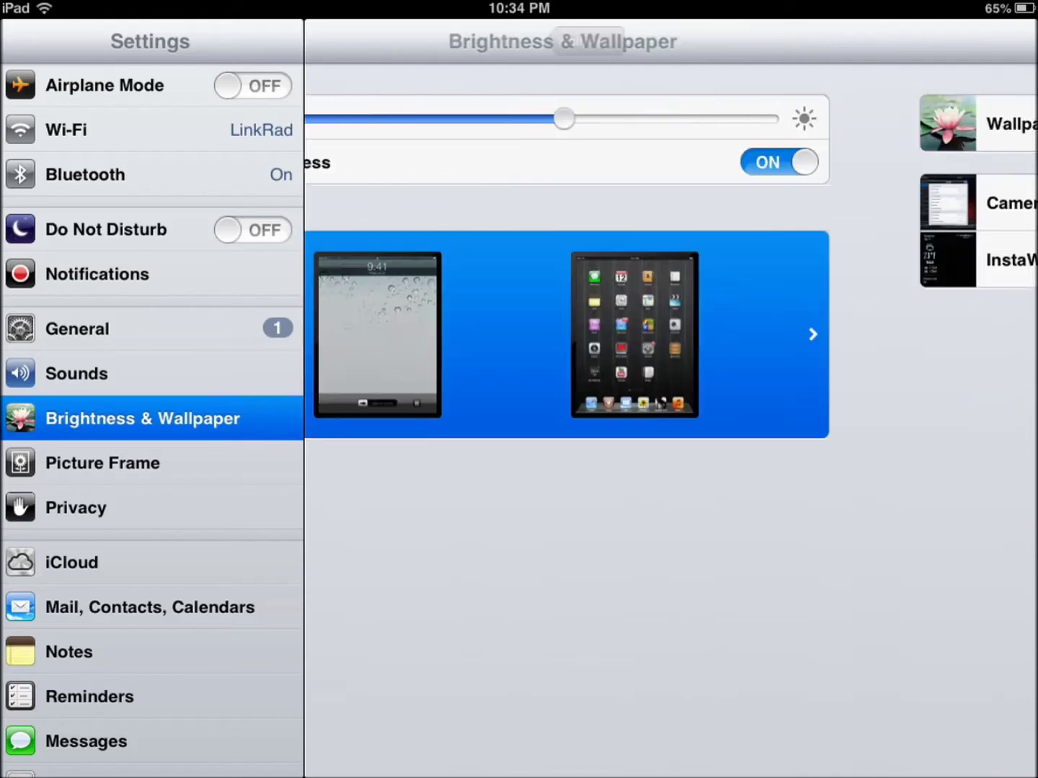
pyautogui.click(672, 123)
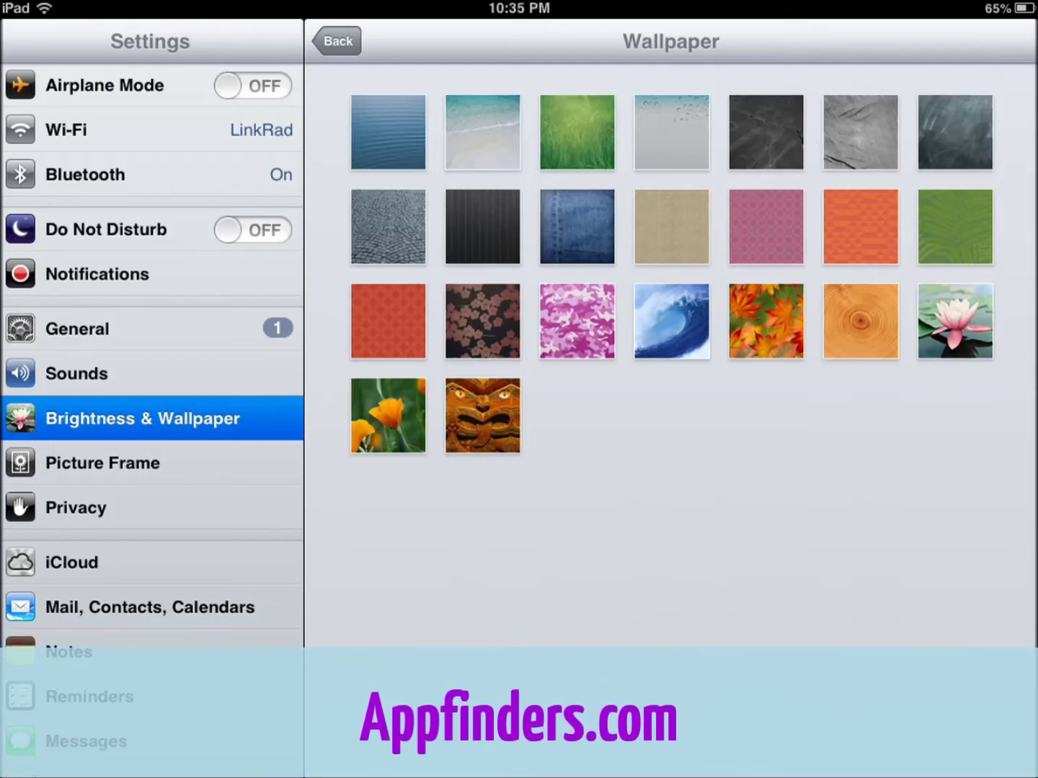
pyautogui.click(860, 320)
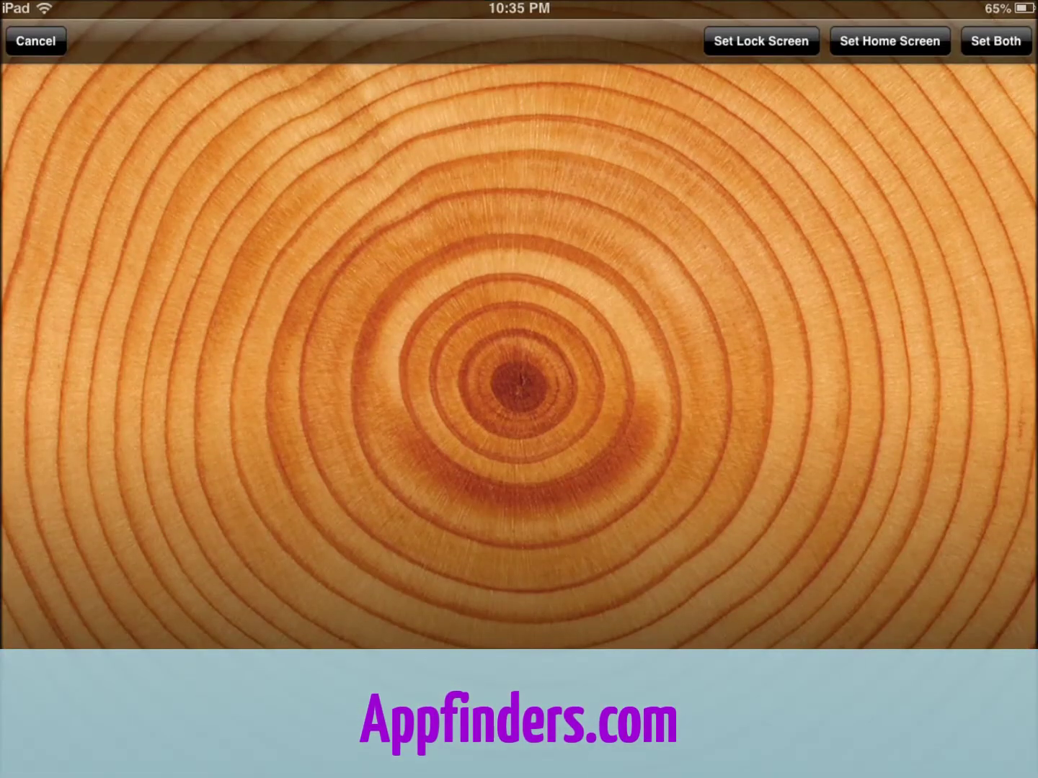
pyautogui.click(890, 40)
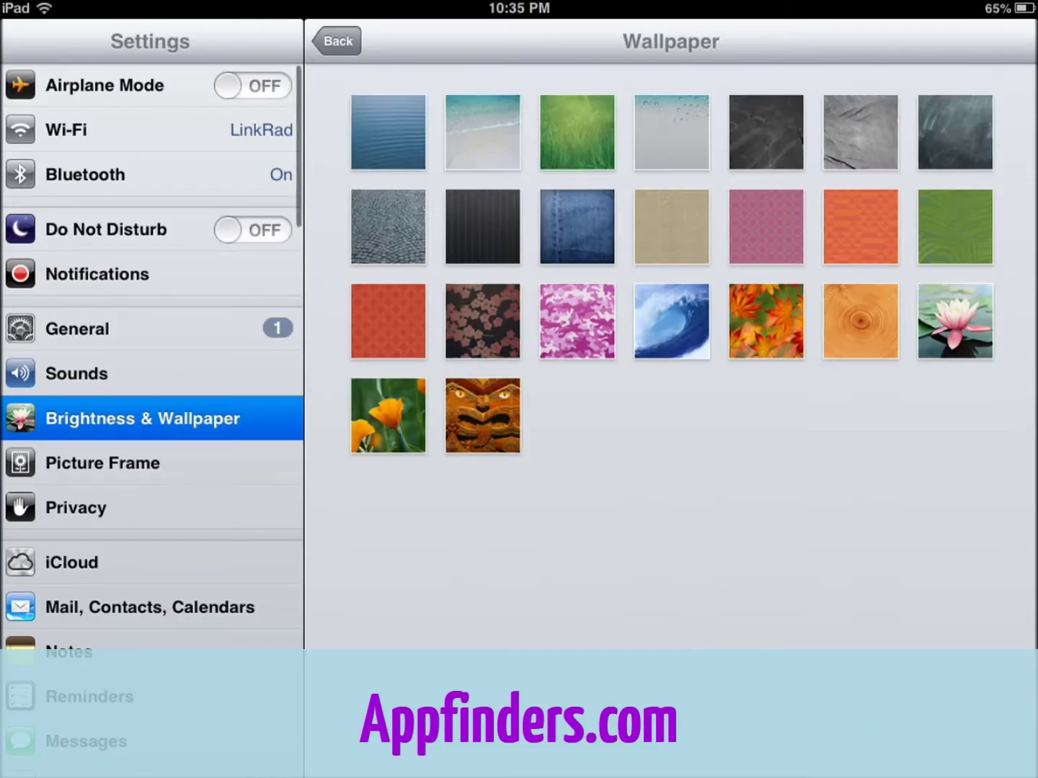
pyautogui.press('Home')
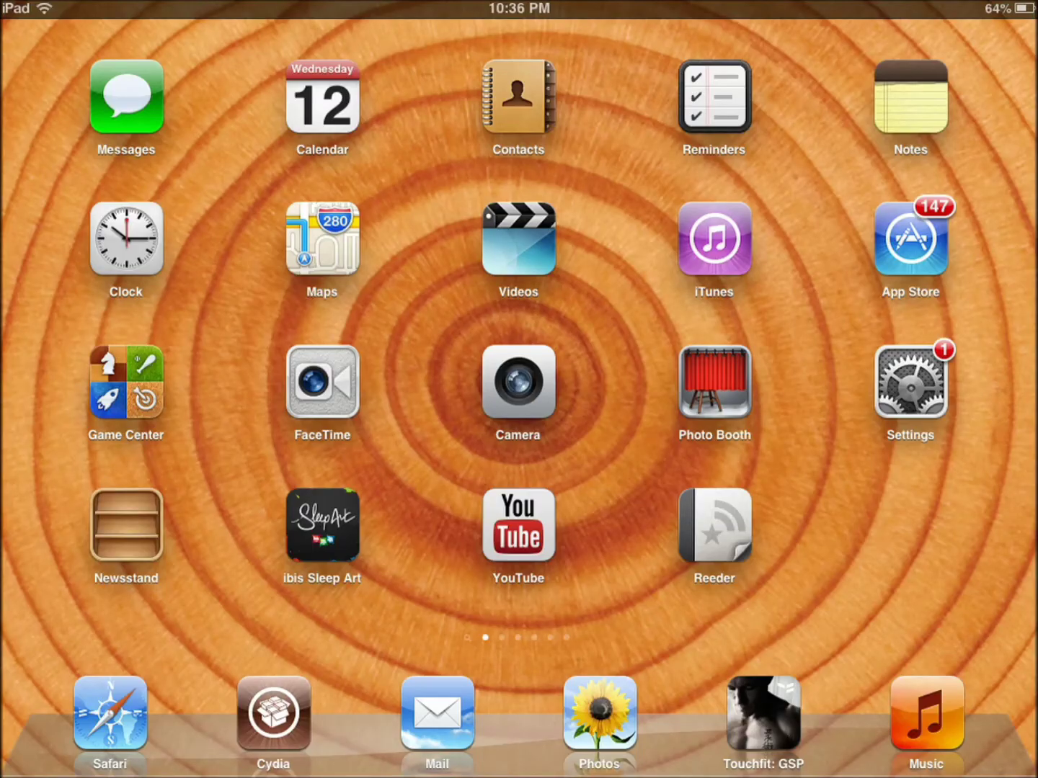
# Launch Cydia to return to the 3DBoard details page
pyautogui.click(273, 714)
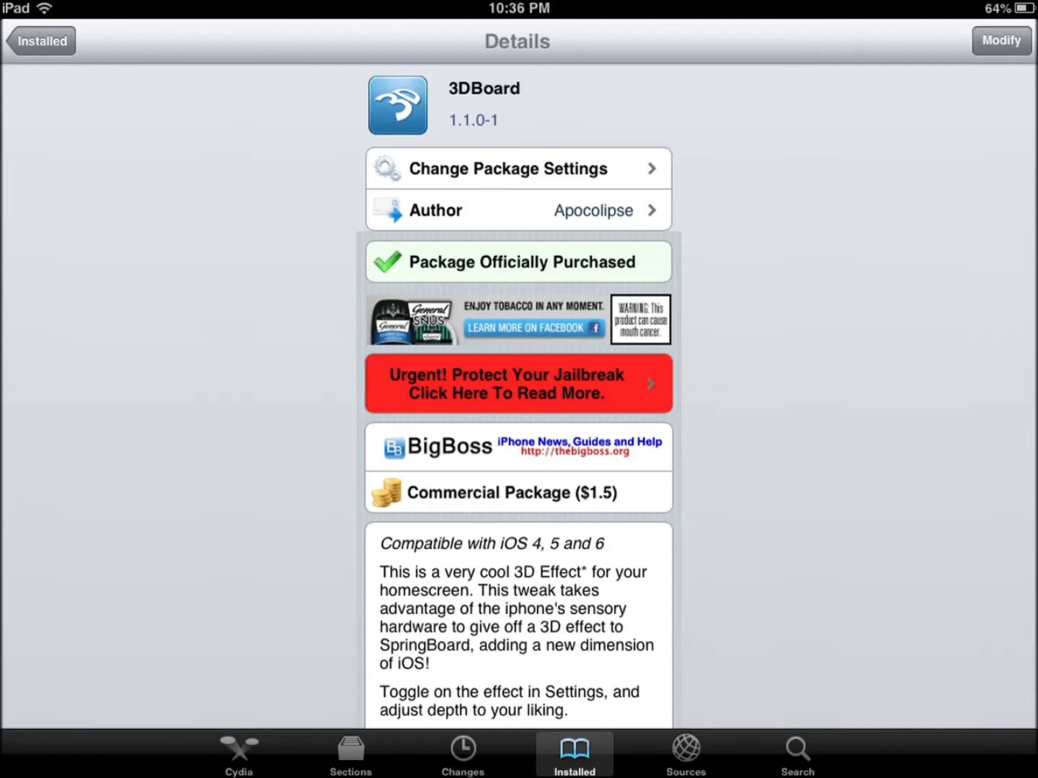
pyautogui.scroll(-3, 519, 397)
pyautogui.scroll(1, 519, 397)
pyautogui.scroll(1, 518, 397)
pyautogui.scroll(-3, 518, 398)
pyautogui.scroll(-2, 519, 397)
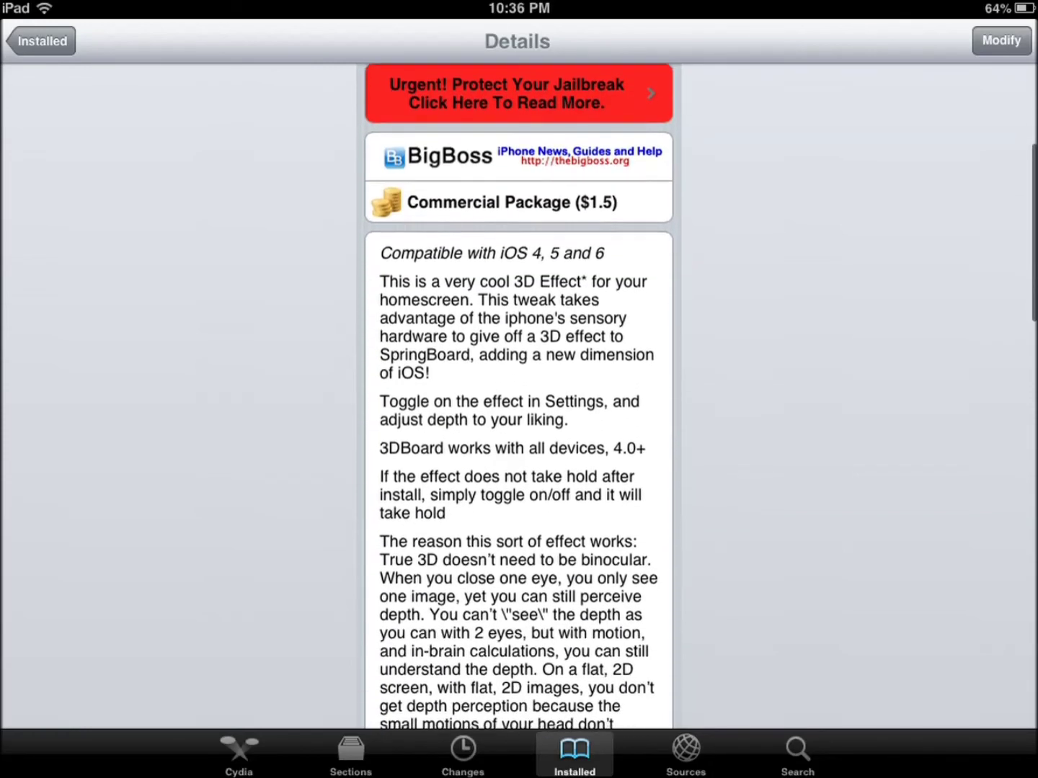
pyautogui.scroll(-2, 519, 398)
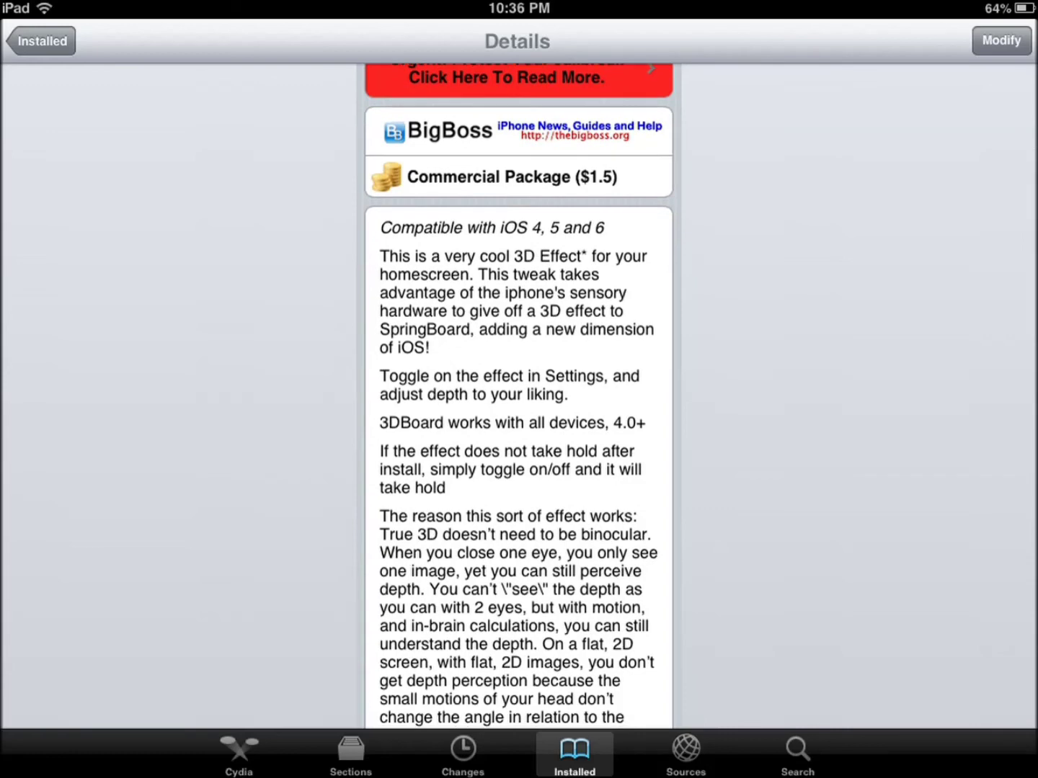
pyautogui.scroll(-1, 519, 398)
pyautogui.scroll(-1, 518, 397)
pyautogui.scroll(-2, 519, 397)
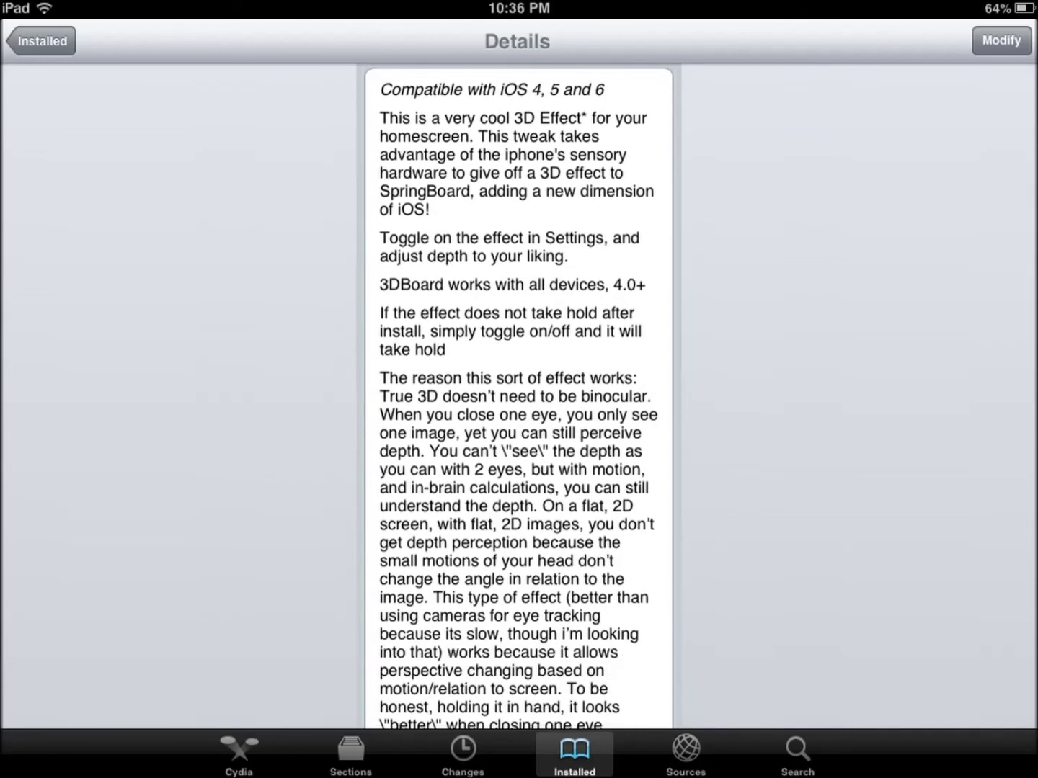
pyautogui.scroll(-3, 519, 397)
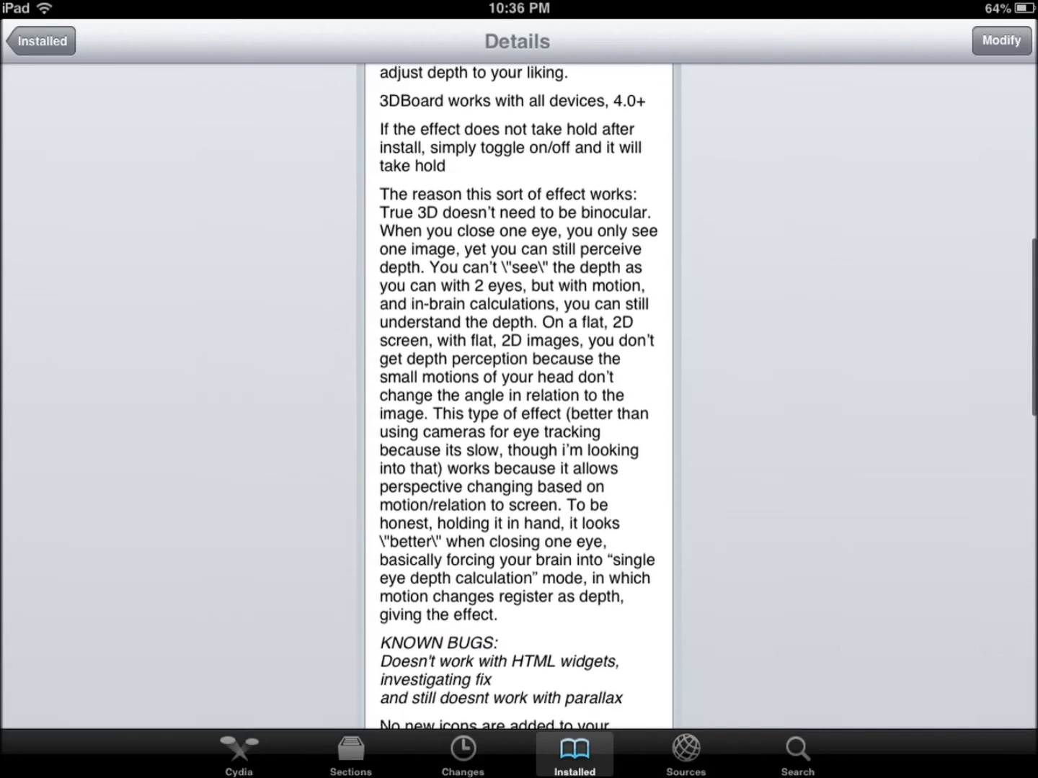
pyautogui.scroll(-1, 519, 398)
pyautogui.scroll(-3, 519, 398)
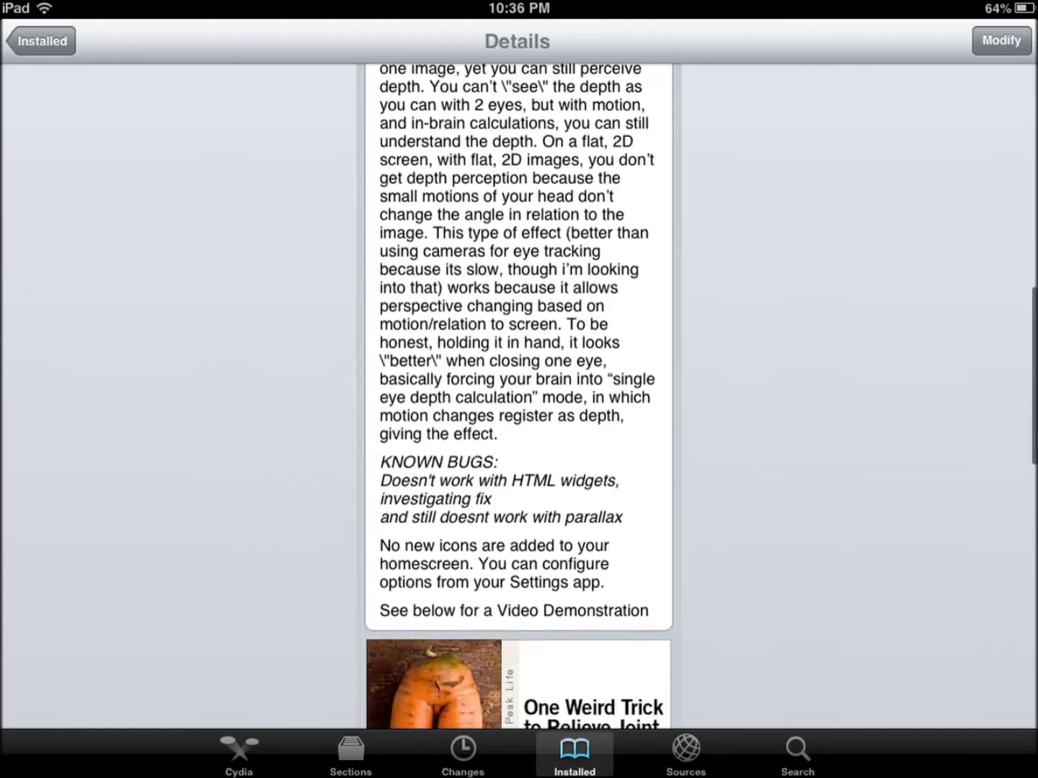
pyautogui.scroll(-1, 518, 397)
pyautogui.scroll(2, 519, 397)
pyautogui.scroll(5, 519, 397)
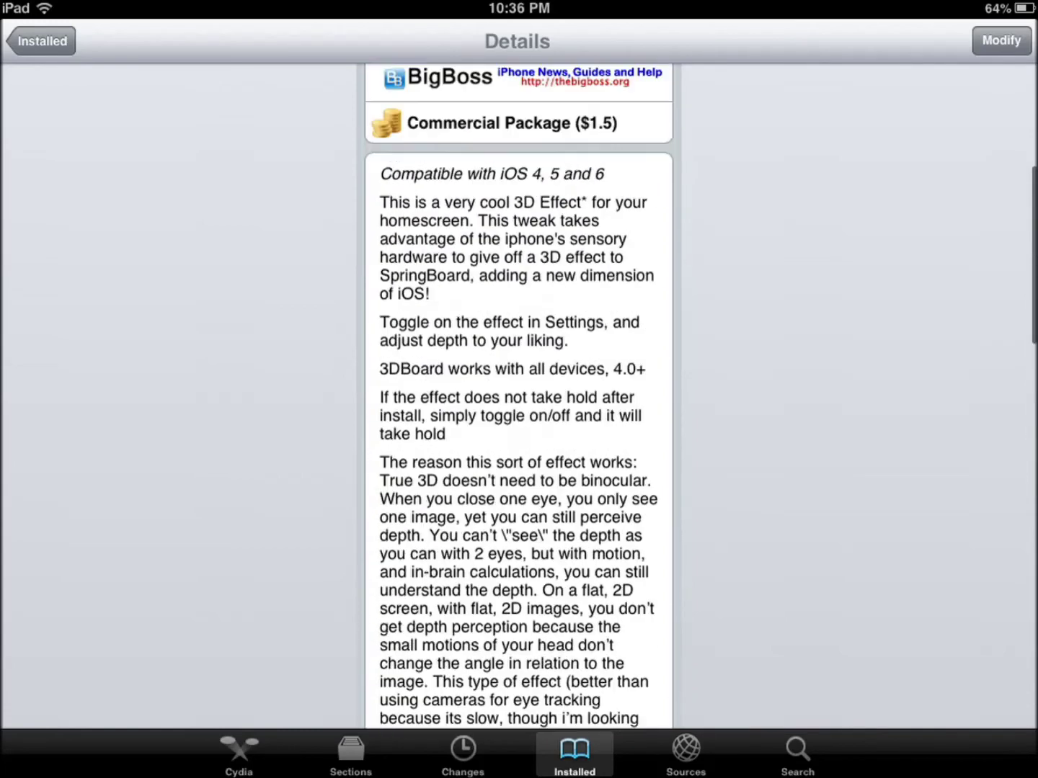
pyautogui.scroll(4, 518, 397)
pyautogui.scroll(3, 519, 397)
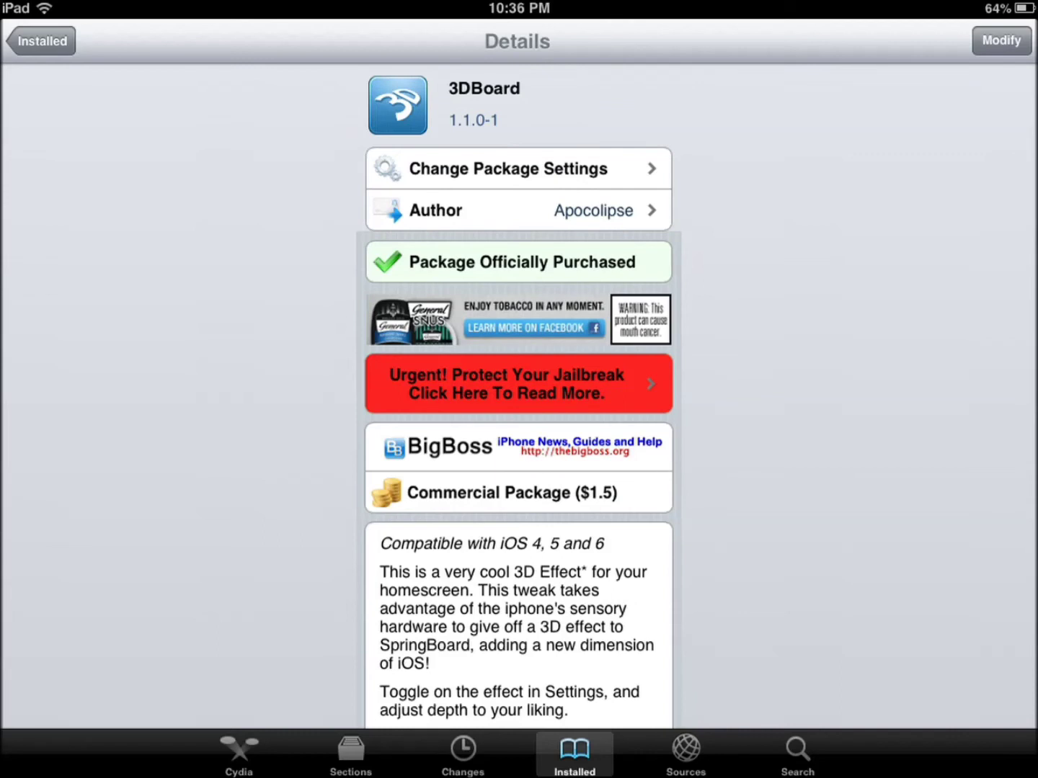